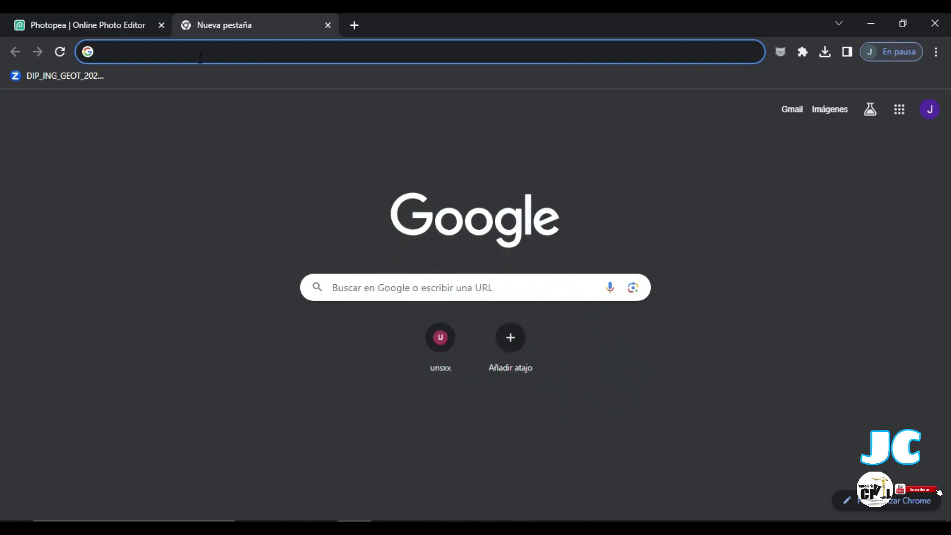
# Step: Search Google for 'photopea' and open the Photopea Online Photo Editor result in a new tab
pyautogui.write('phtopea')
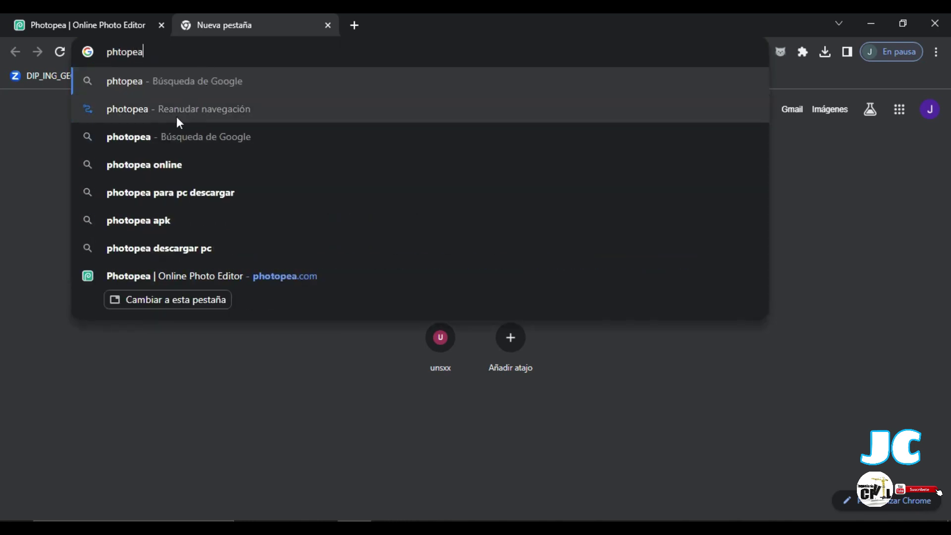
pyautogui.click(172, 135)
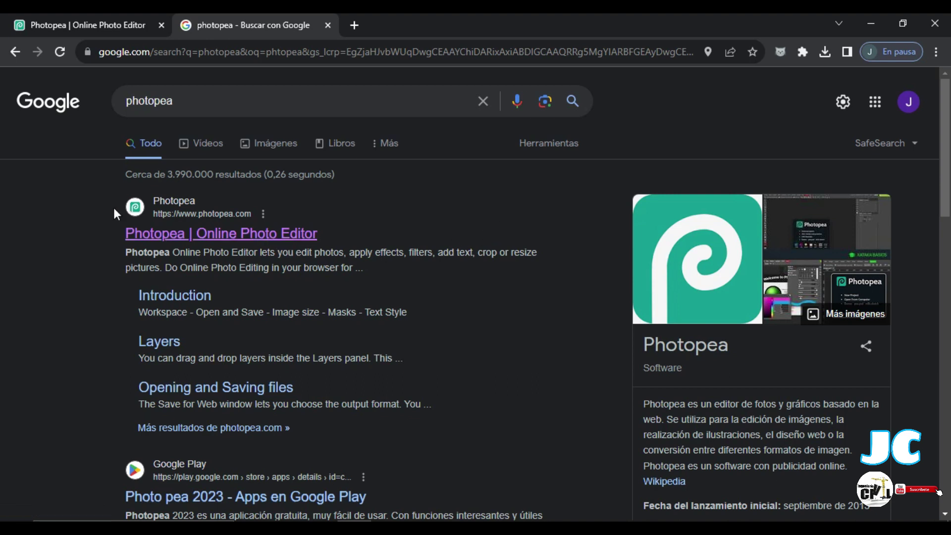
pyautogui.rightClick(217, 232)
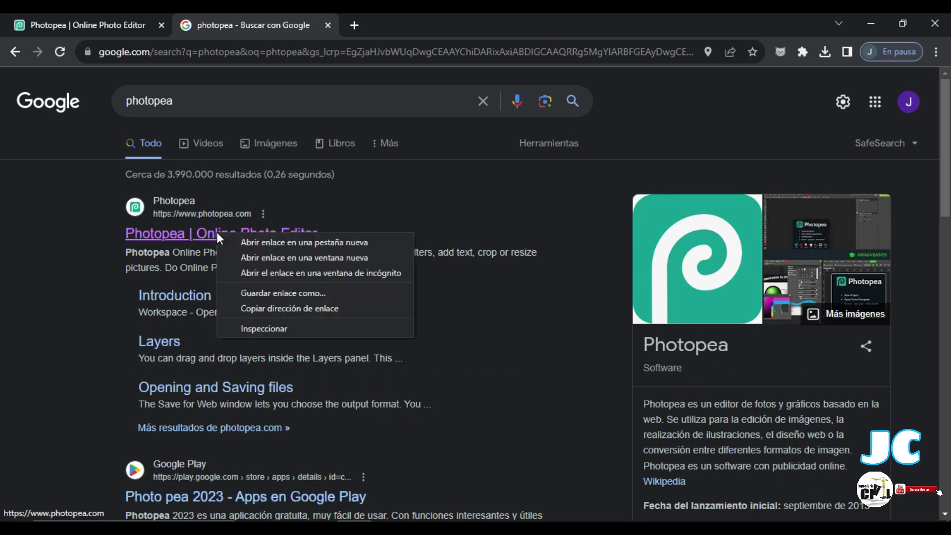
pyautogui.click(254, 242)
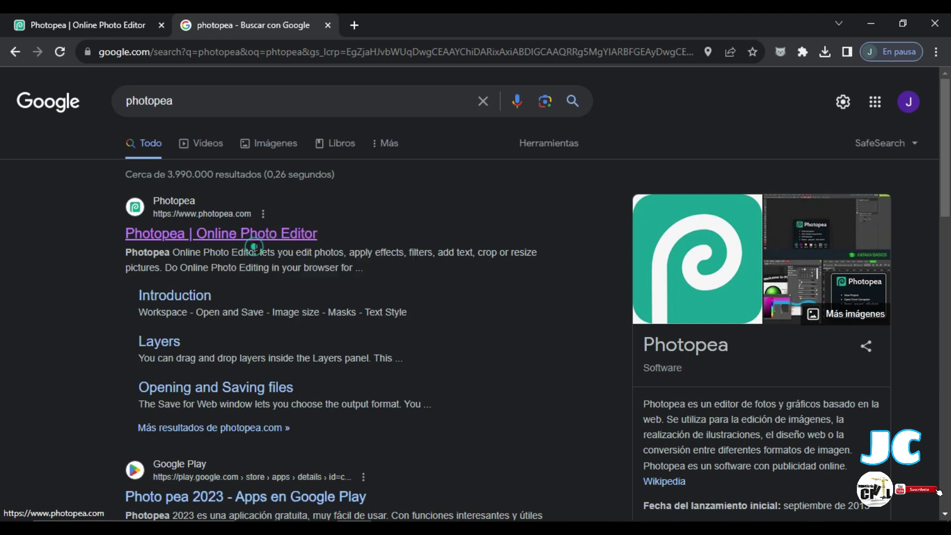
pyautogui.click(402, 28)
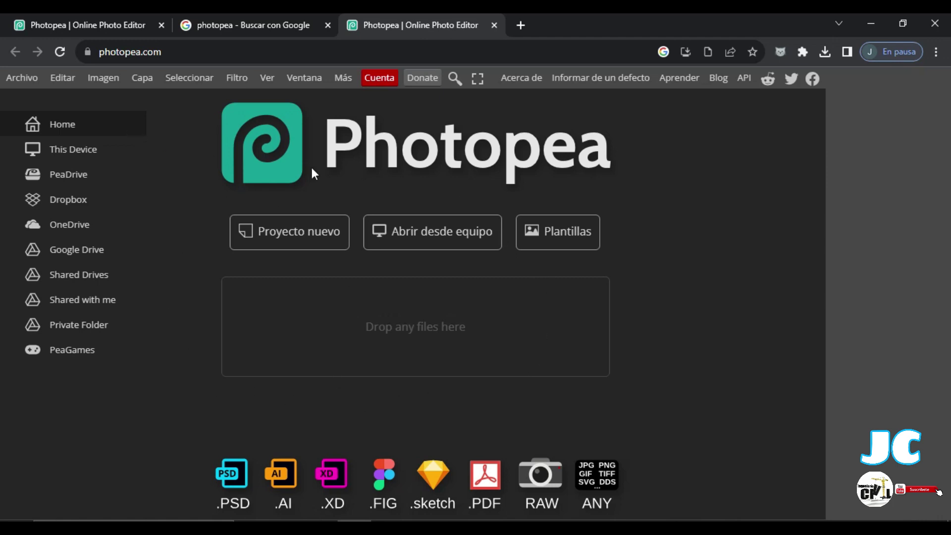
# Step: Open Photopea's Archivo menu
pyautogui.click(26, 77)
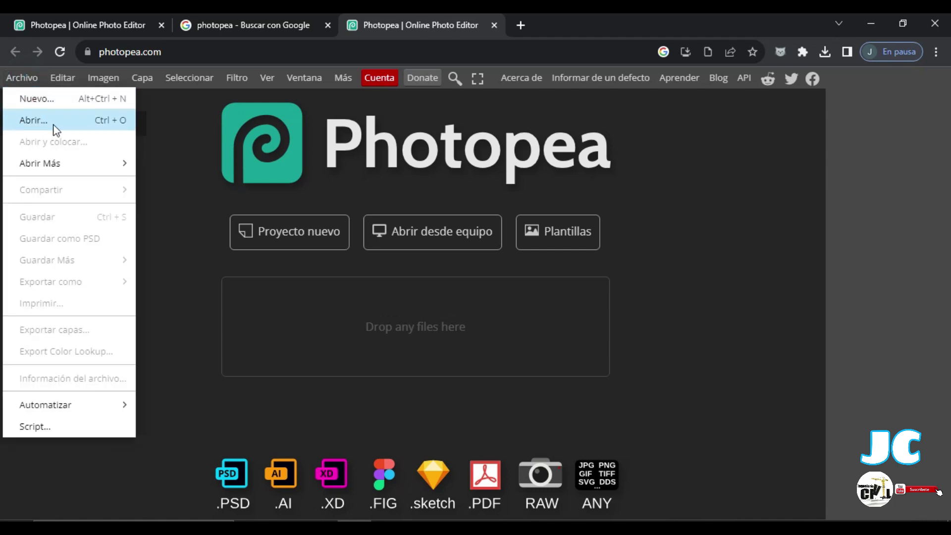
# Step: Open CASA.jpg from the Escritorio folder with Archivo > Abrir
pyautogui.click(56, 127)
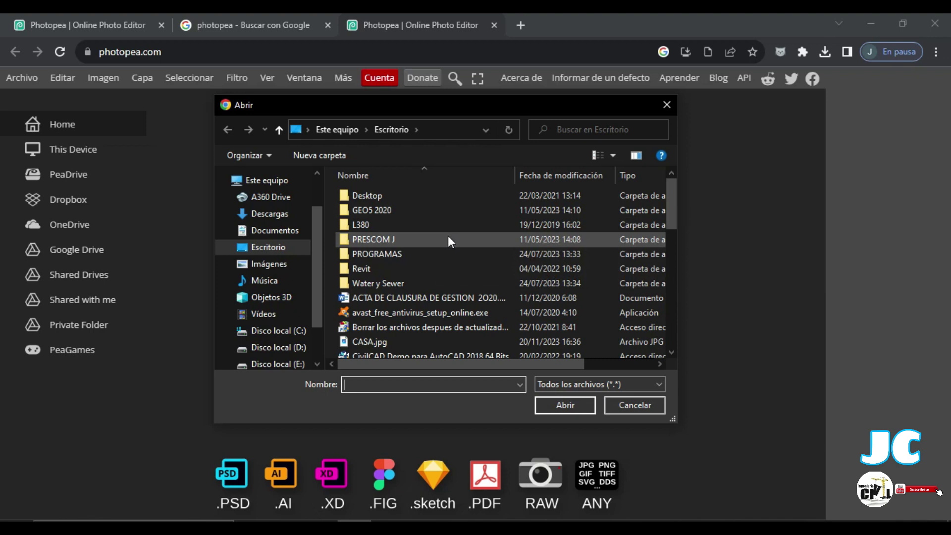
pyautogui.scroll(-2, 448, 236)
pyautogui.click(369, 276)
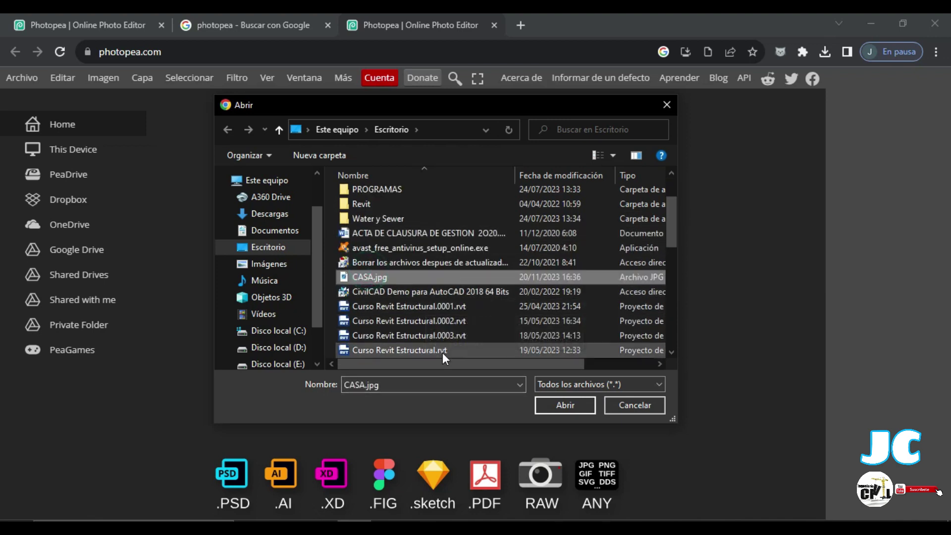
pyautogui.click(549, 401)
pyautogui.click(547, 398)
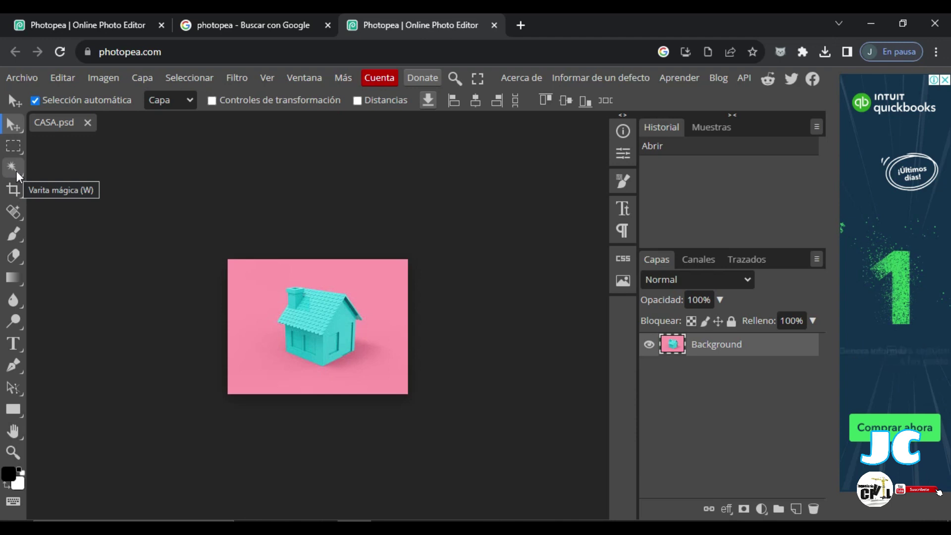
# Step: Select the pink background around the house with the Magic Wand
pyautogui.click(17, 171)
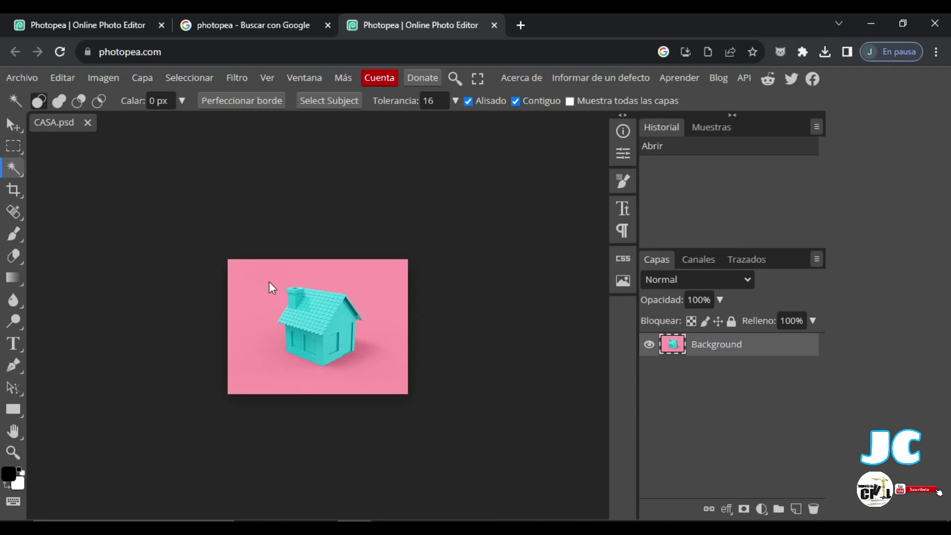
pyautogui.click(253, 282)
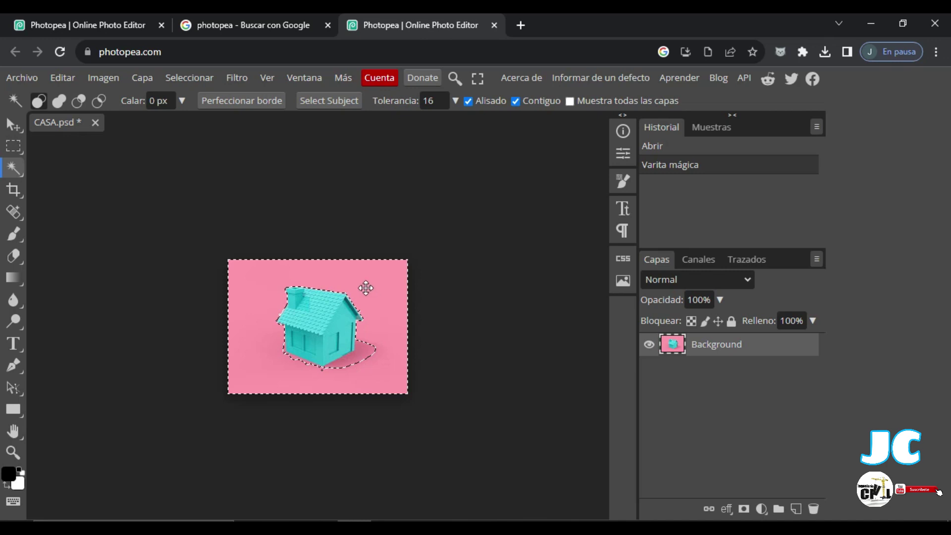
# Step: Clear the selected pink area to transparency with Editar > Limpiar and deselect
pyautogui.click(69, 77)
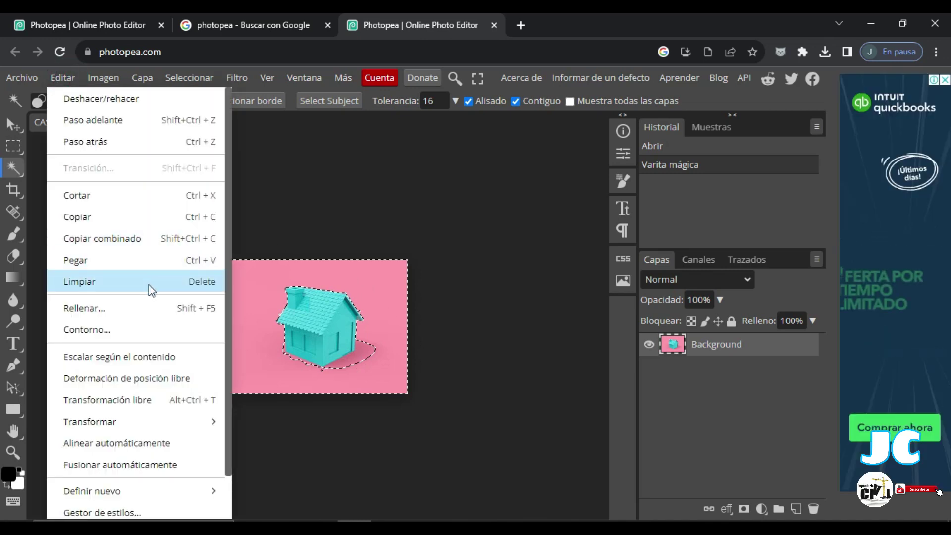
pyautogui.click(151, 290)
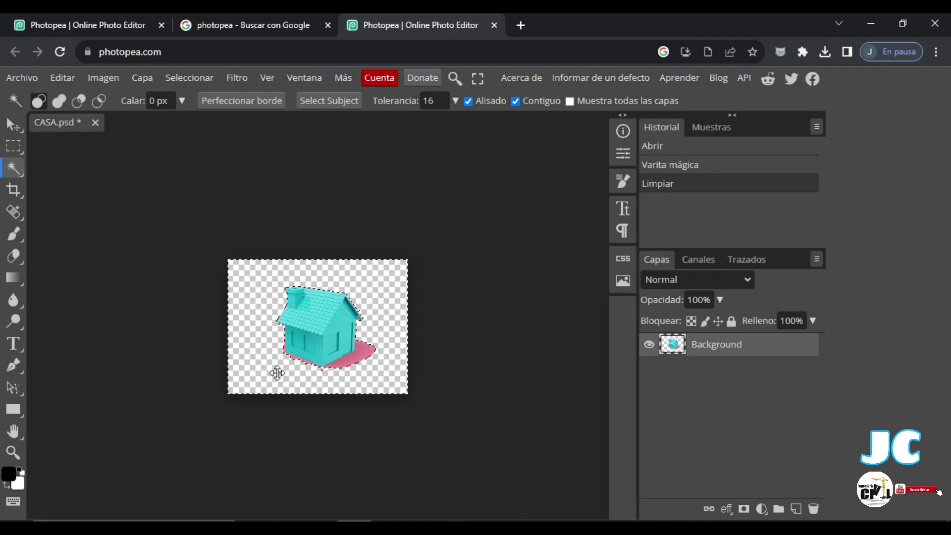
pyautogui.click(152, 327)
pyautogui.click(152, 327)
pyautogui.click(152, 328)
pyautogui.click(152, 327)
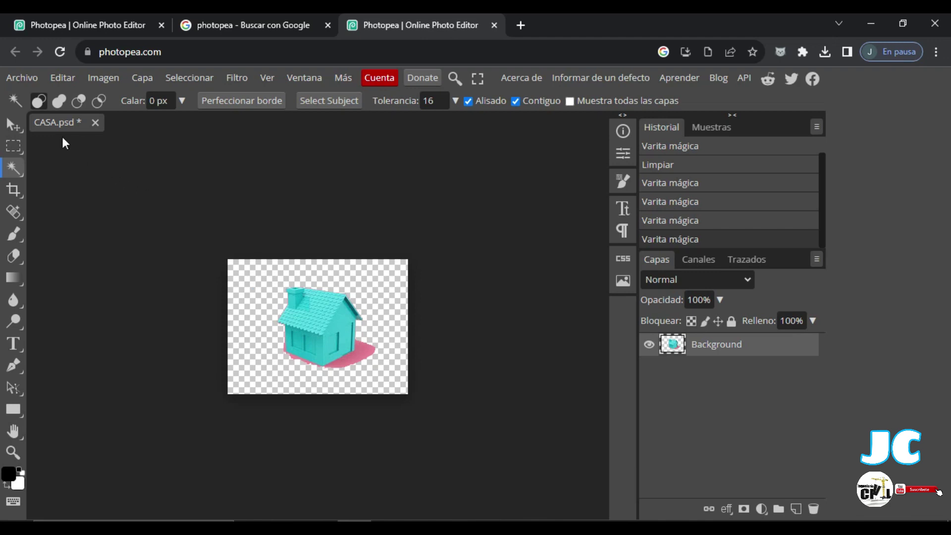
pyautogui.click(21, 80)
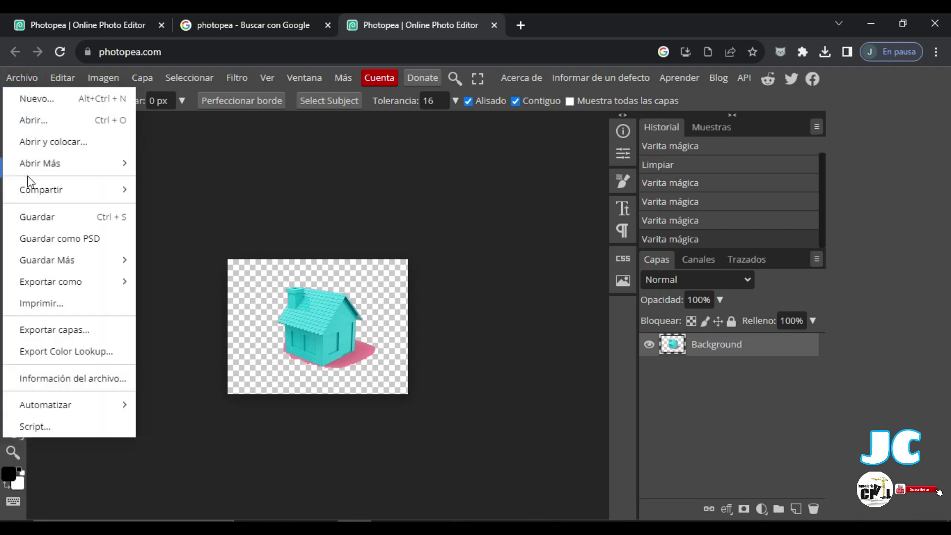
pyautogui.moveTo(51, 282)
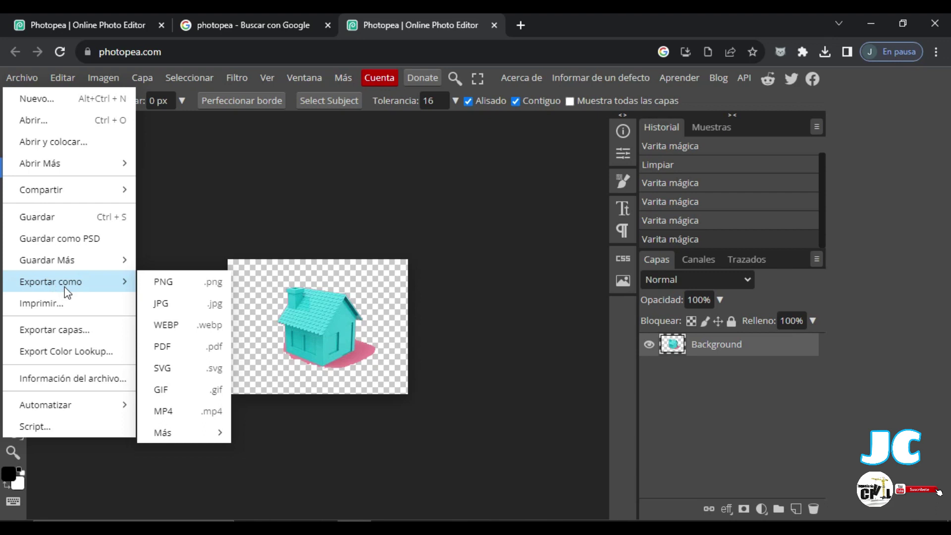
# Step: Export the image as a PNG named CASA
pyautogui.click(159, 283)
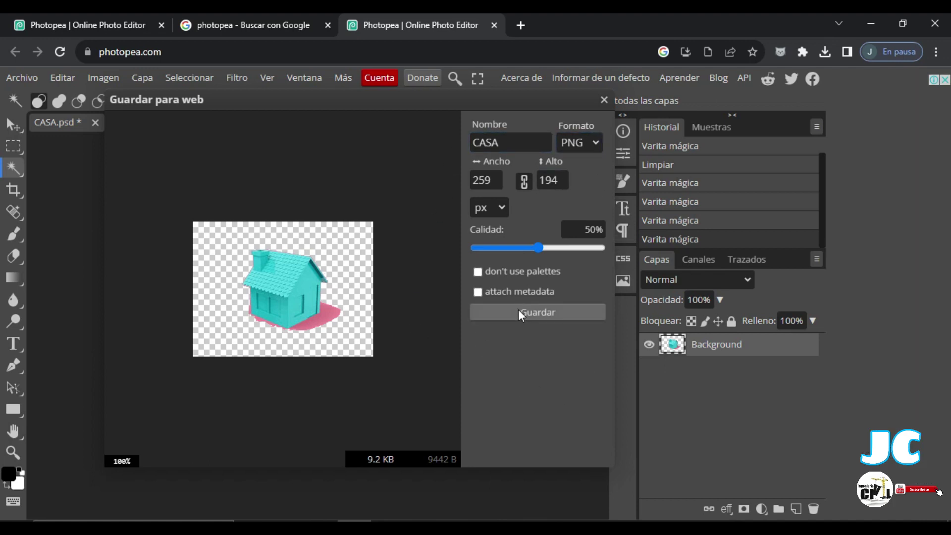
pyautogui.click(521, 310)
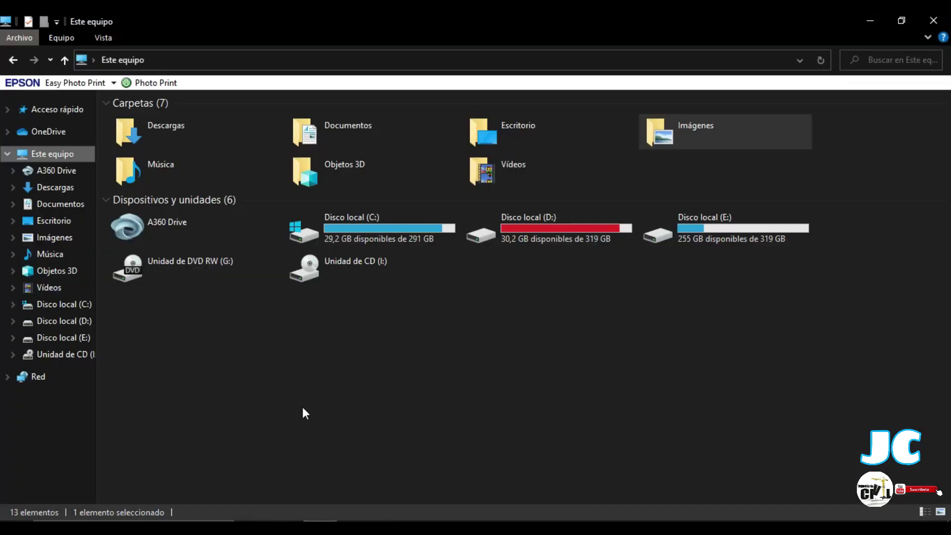
# Step: Open CASA.png from the Descargas folder to check the transparent result
pyautogui.click(74, 188)
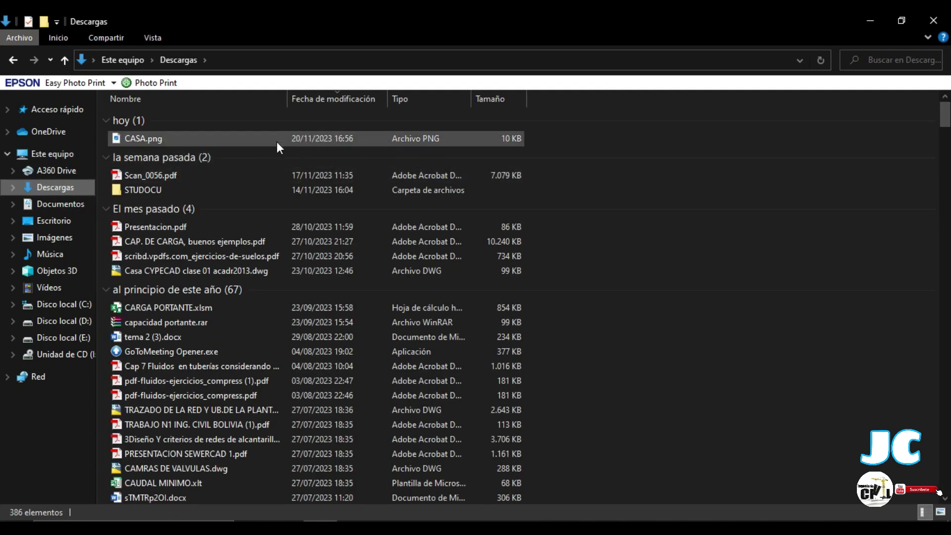
pyautogui.moveTo(277, 145)
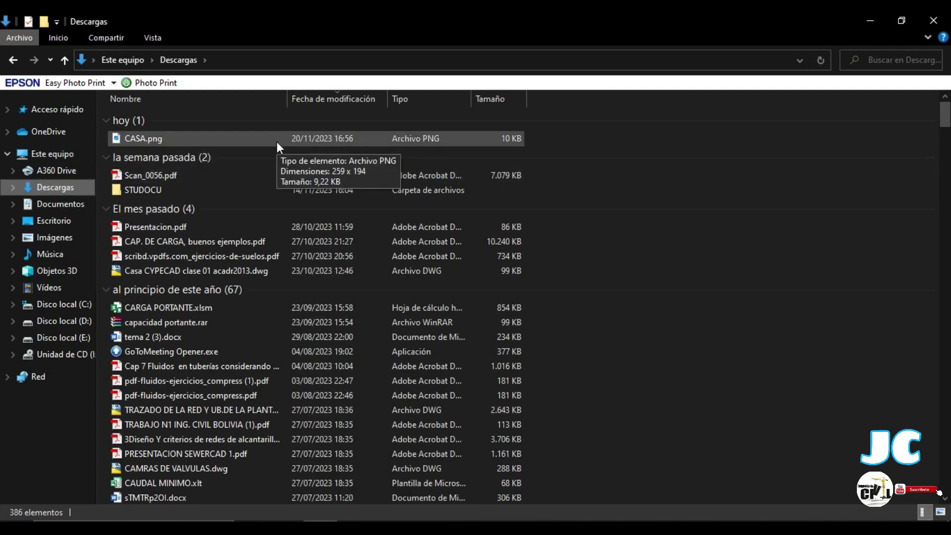
pyautogui.doubleClick(276, 141)
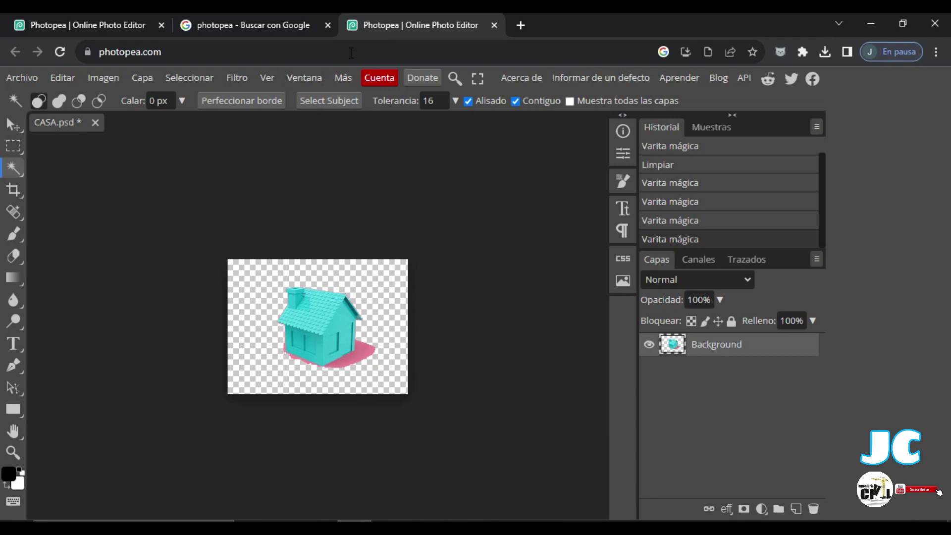
# Step: Return to the first Photopea tab showing the start page
pyautogui.click(133, 21)
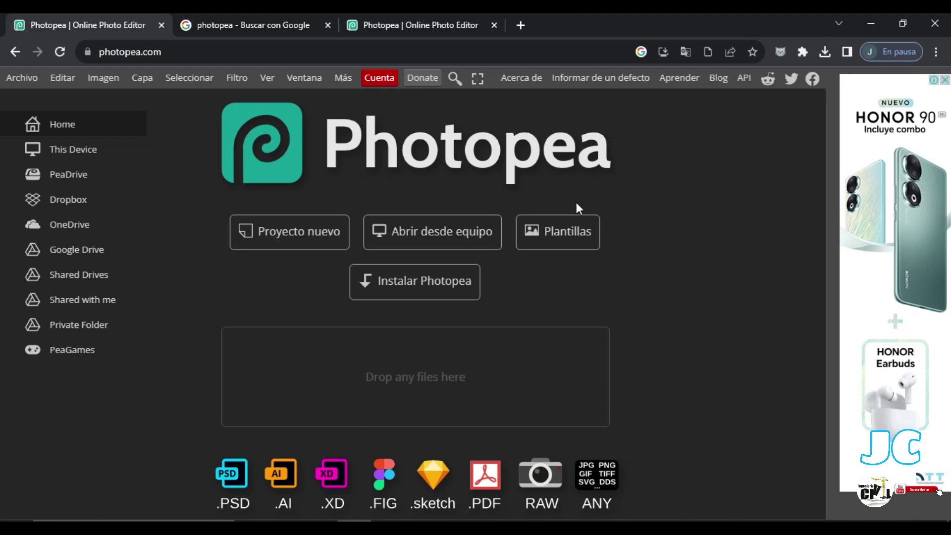